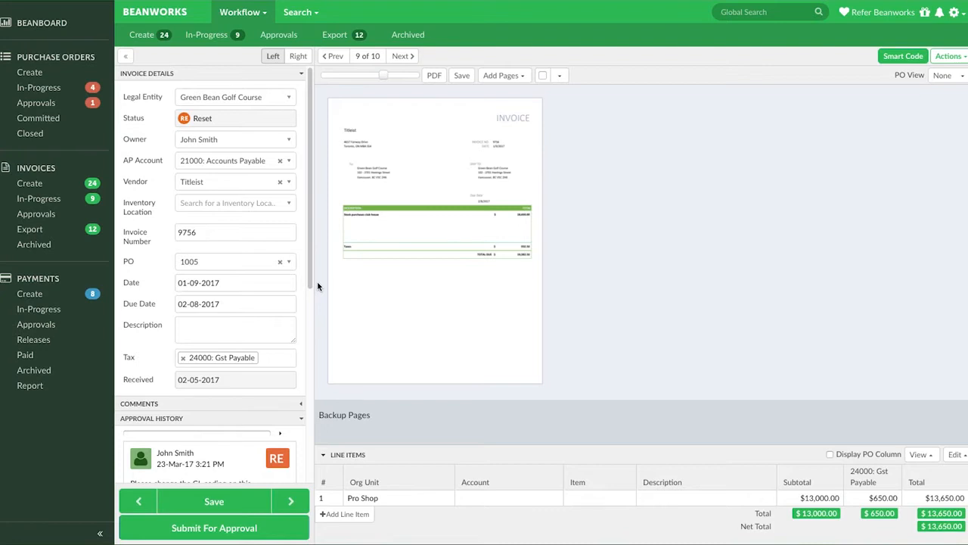
Step: Match the Titleist invoice to the first purchase order offered for the vendor
left_click(256, 262)
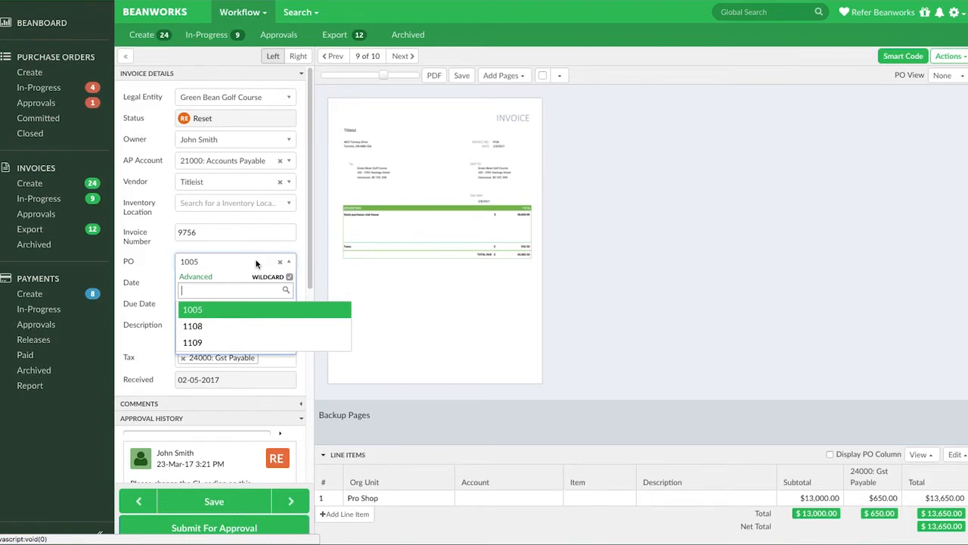
left_click(242, 311)
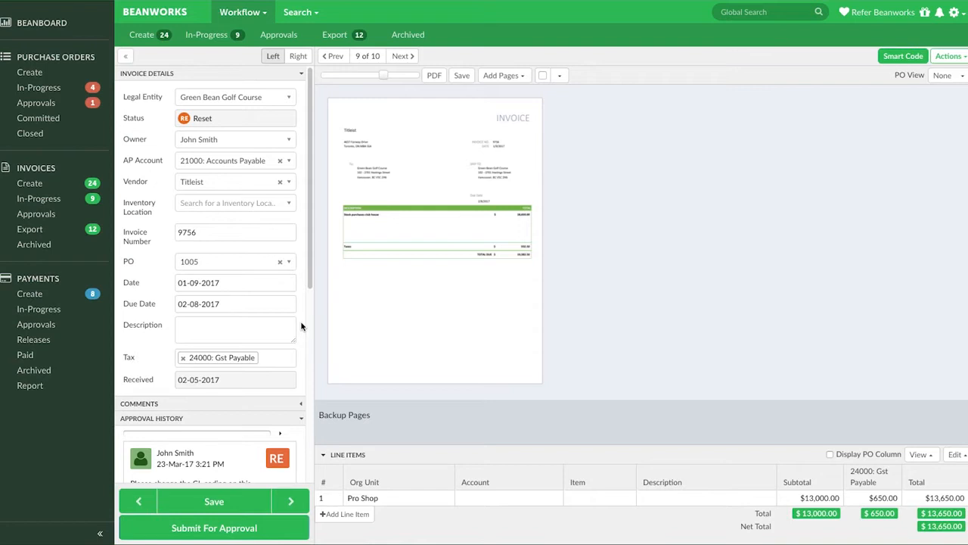
Step: Open the advanced purchase order match search, then examine its filter choices and the listed Titleist purchase orders
left_click(256, 269)
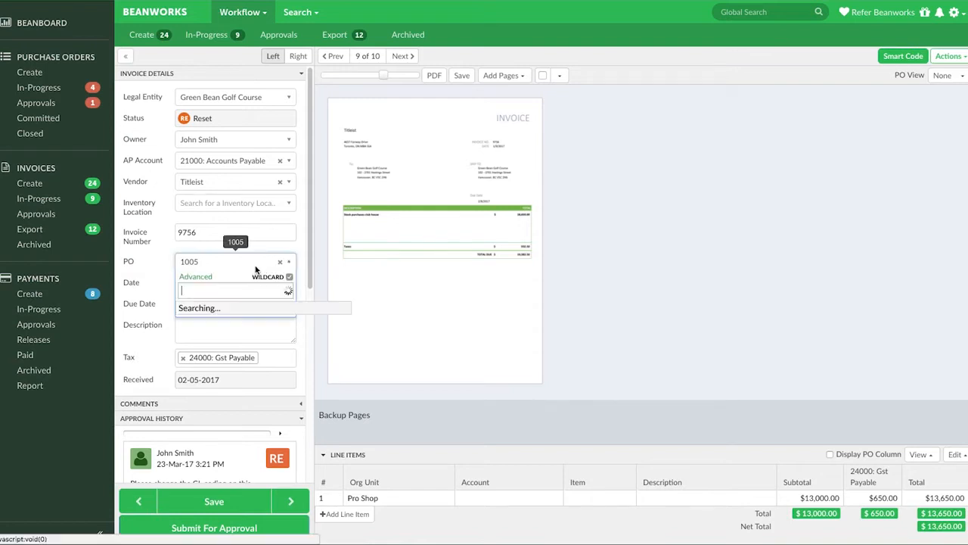
left_click(196, 277)
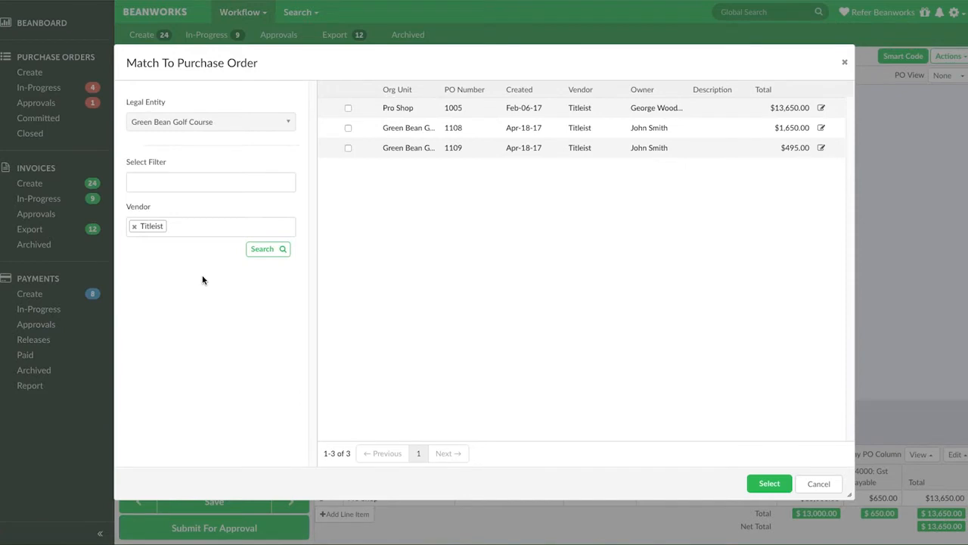
left_click(277, 185)
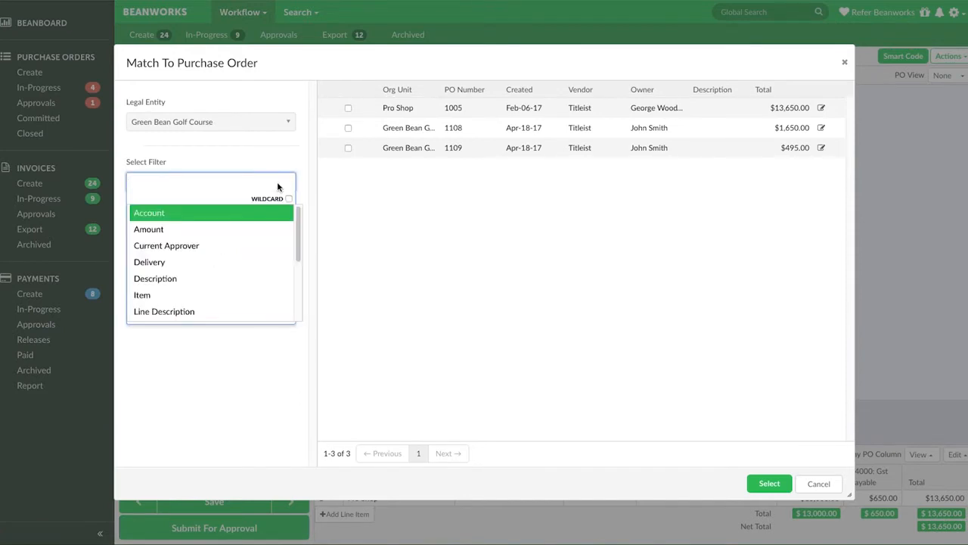
left_click(301, 196)
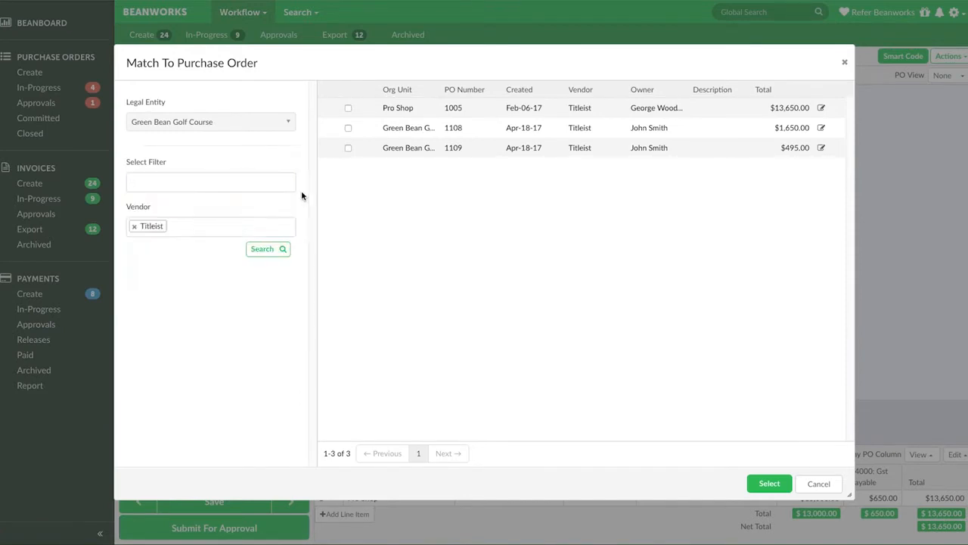
left_click(280, 226)
left_click(770, 483)
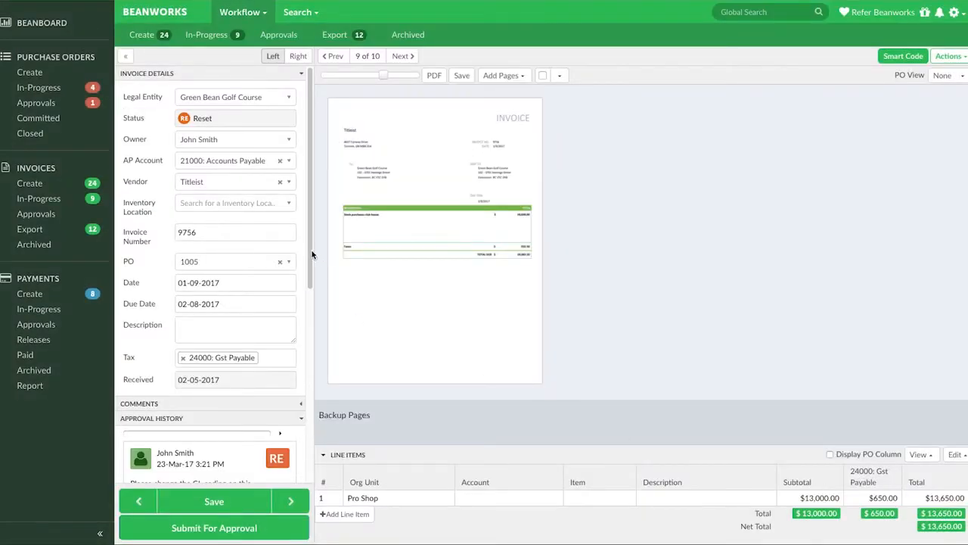
Step: Review the Titleist invoice's purchase order match details and save the invoice
left_click_drag(310, 249, 308, 466)
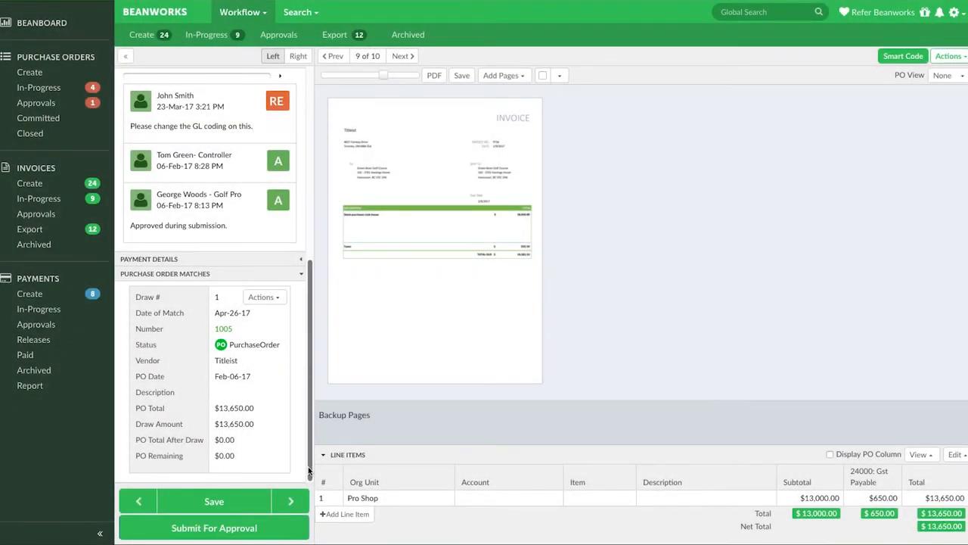
left_click(246, 507)
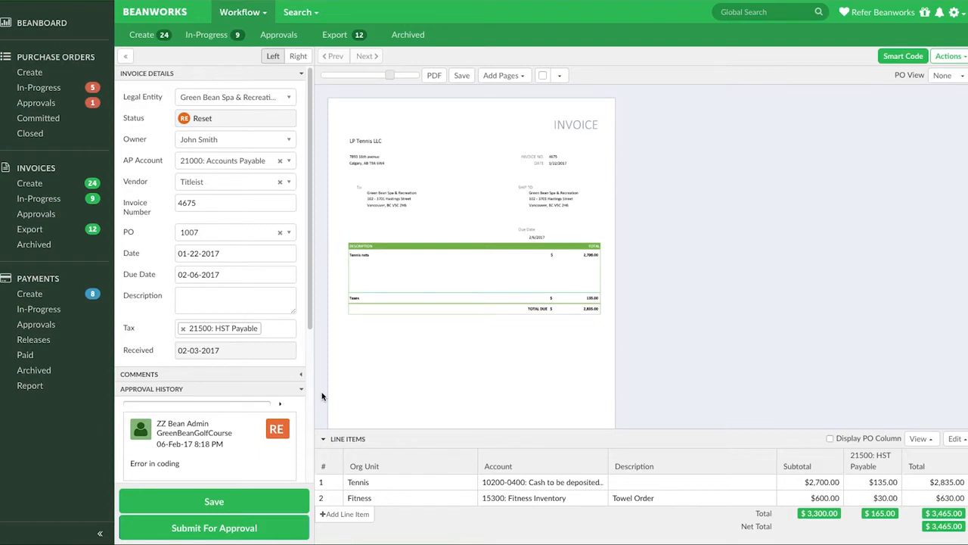
Step: Adopt the matched purchase order's coding on the LP Tennis invoice, replacing its line items with the PO totals
left_click_drag(309, 320, 317, 457)
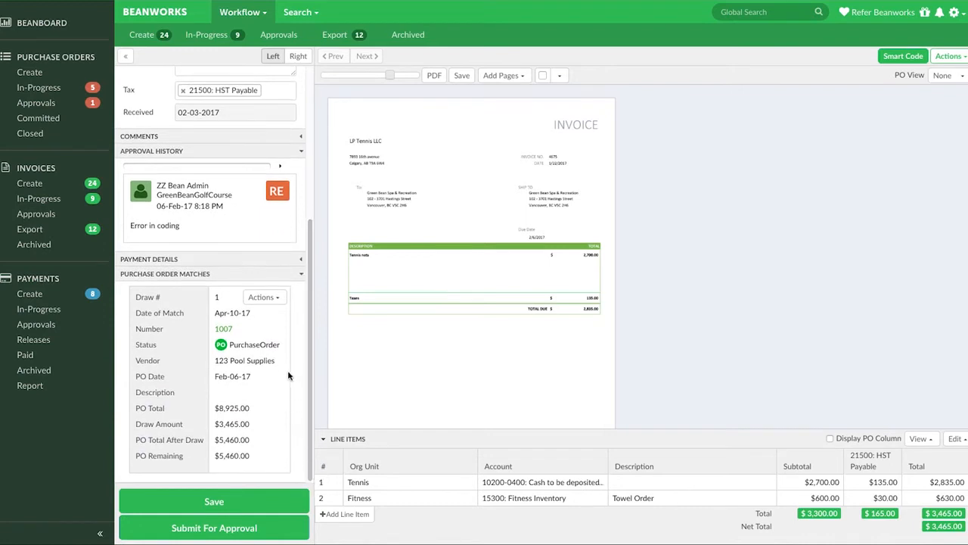
left_click(272, 302)
mouse_move(268, 334)
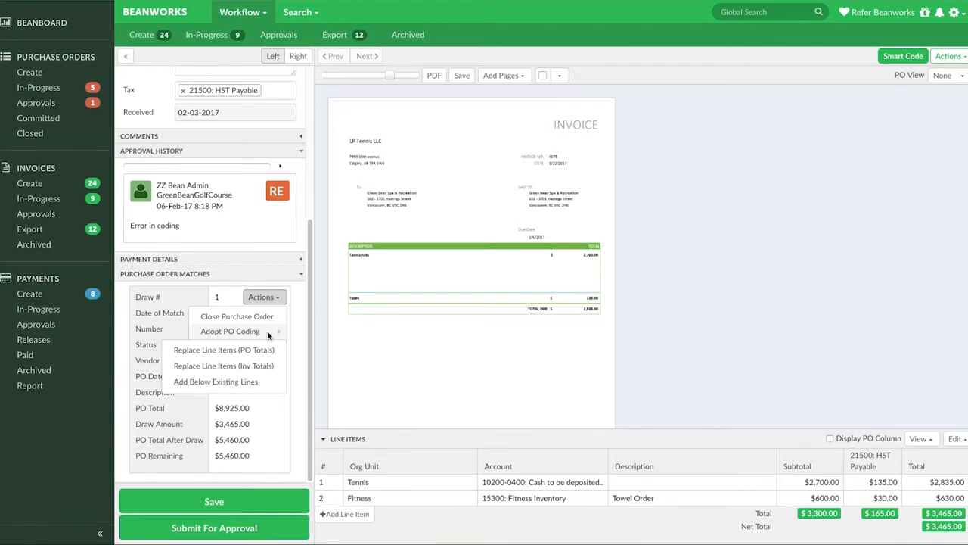
left_click(265, 351)
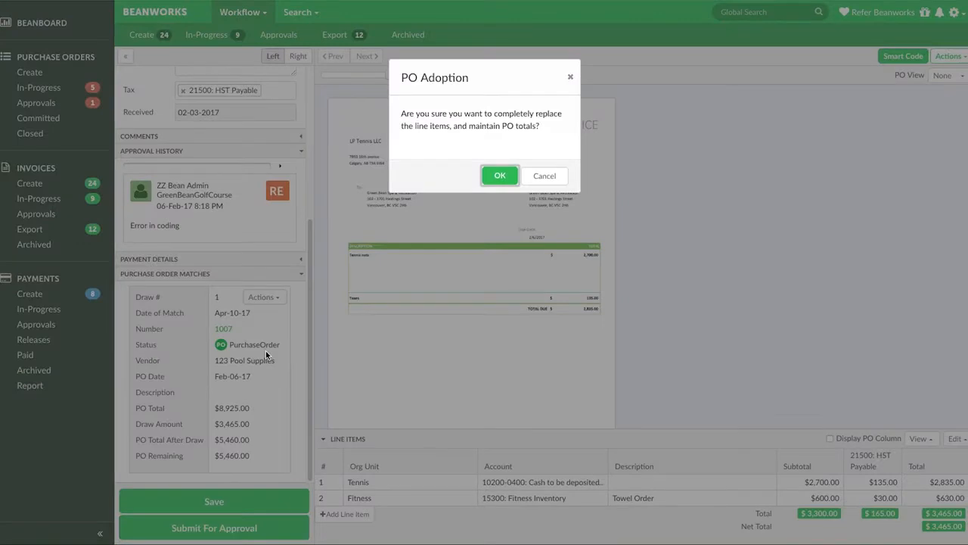
left_click(499, 178)
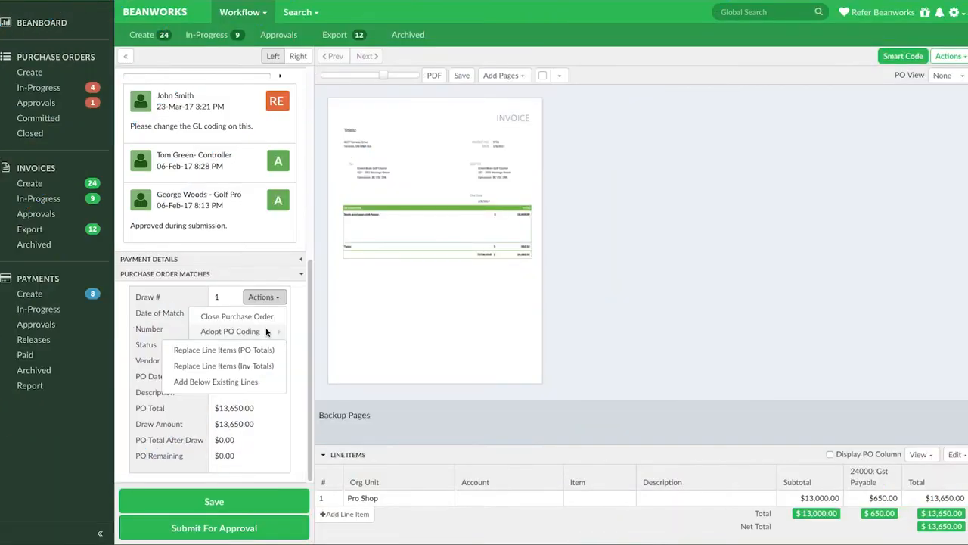
Step: Adopt the matched purchase order's coding on the Titleist invoice, replacing its line items while maintaining invoice totals
left_click(266, 367)
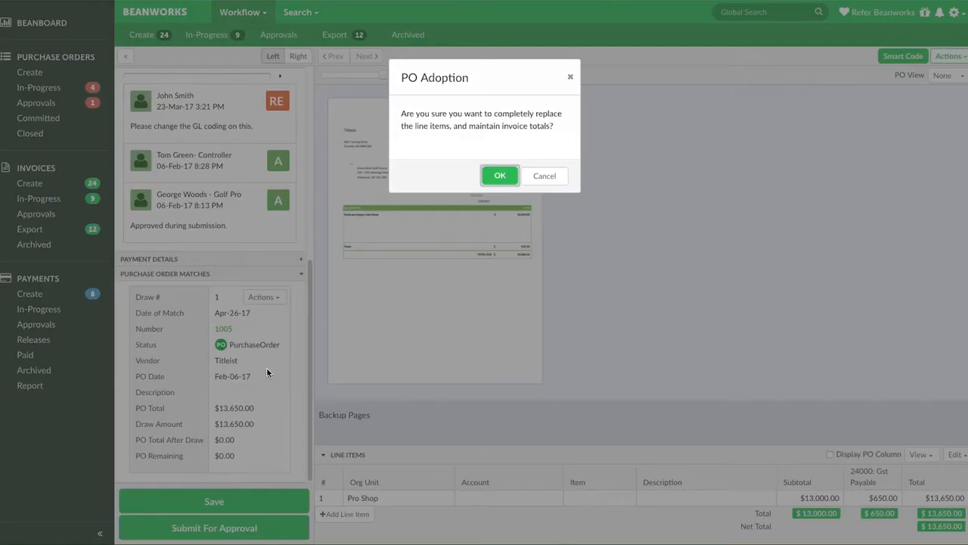
left_click(499, 176)
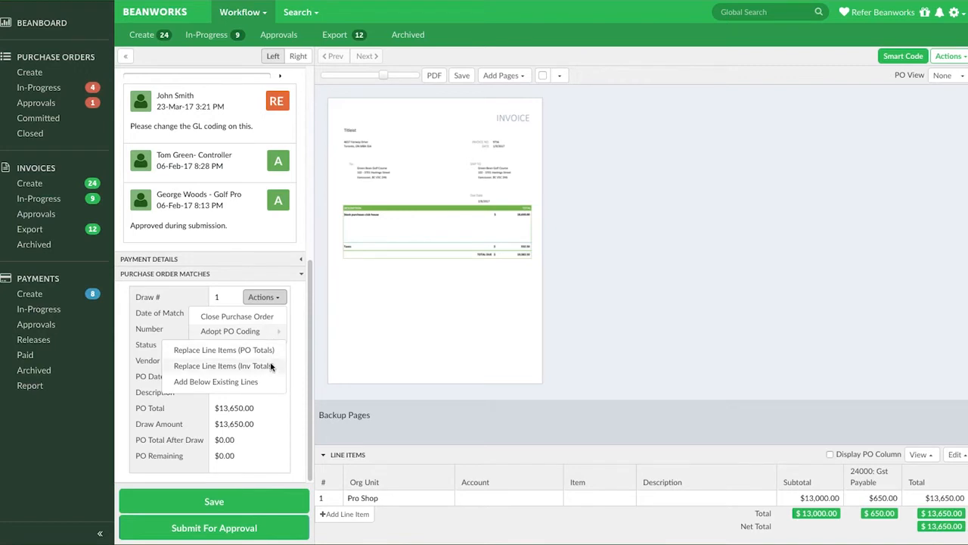
Step: Add the matched purchase order's coding below the Titleist invoice's existing lines and save the invoice
left_click(220, 381)
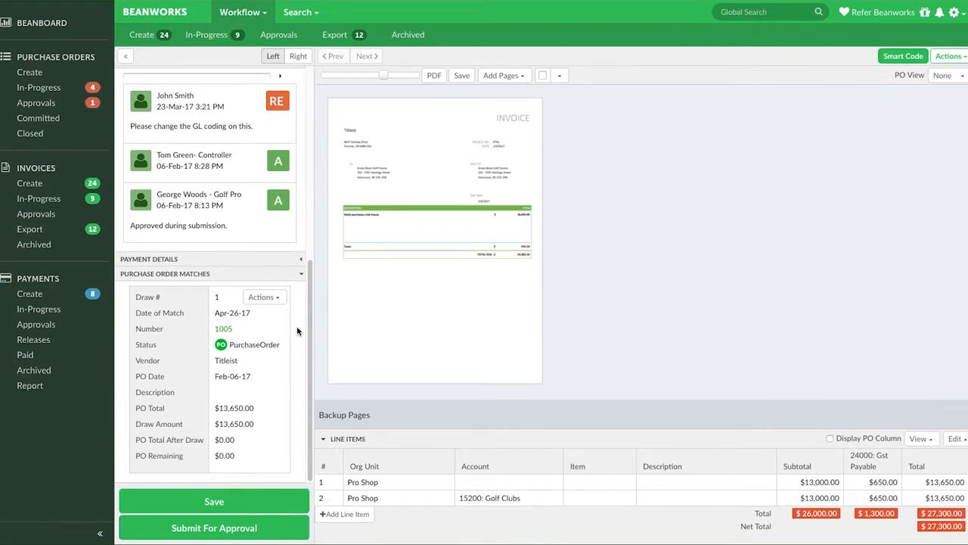
left_click(252, 495)
left_click(519, 187)
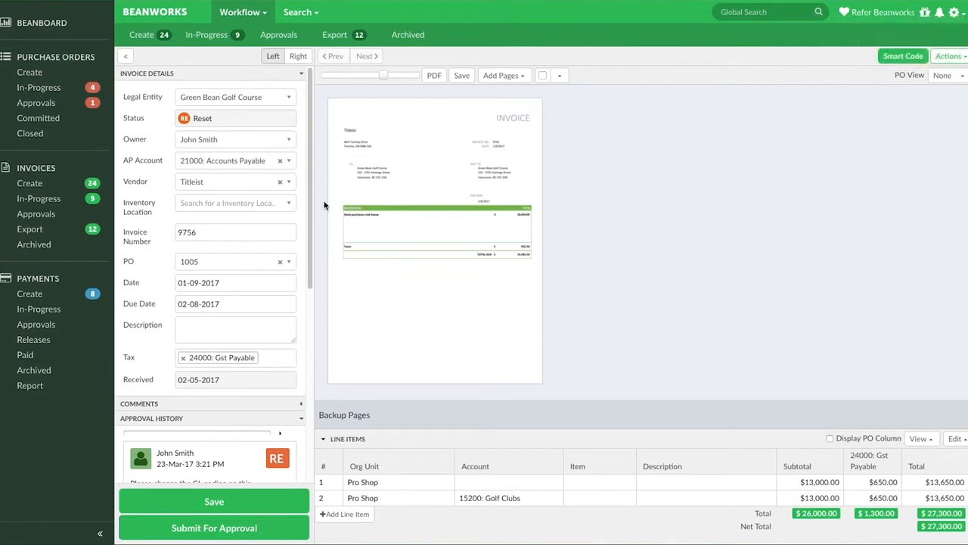
Step: Close the matched purchase order from the Titleist invoice's purchase order match details
left_click_drag(310, 206, 305, 382)
left_click(283, 297)
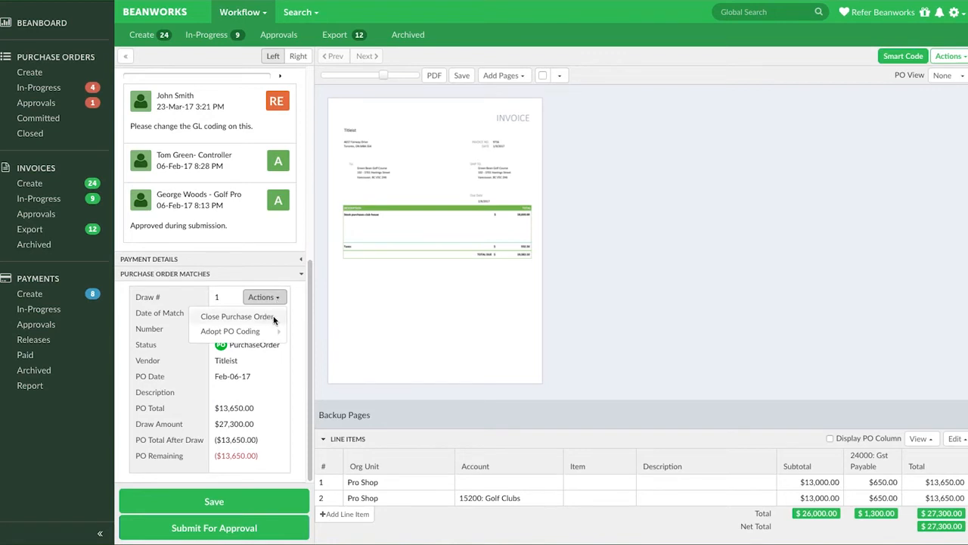
left_click(274, 318)
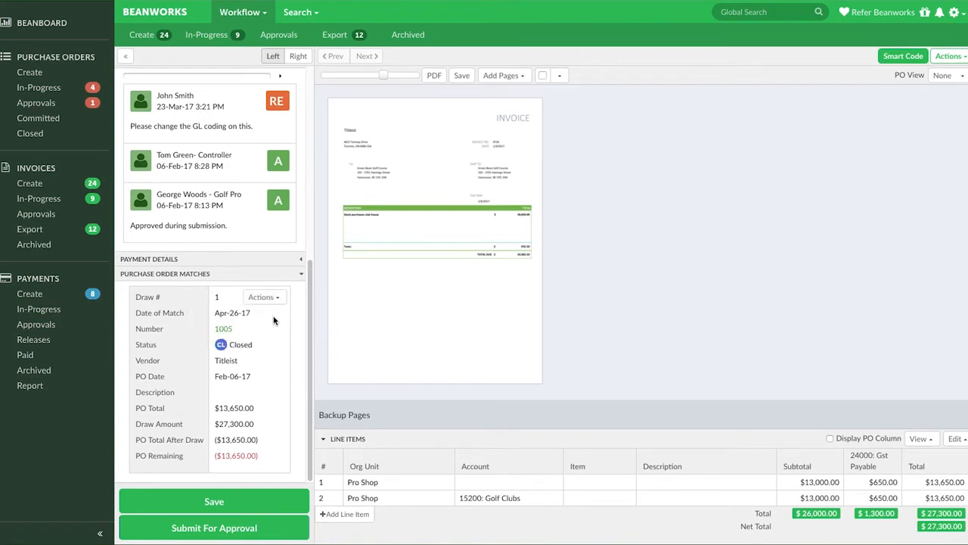
Step: Open the Pro Shop purchase order for Titleist from the committed purchase orders and close it
left_click(38, 118)
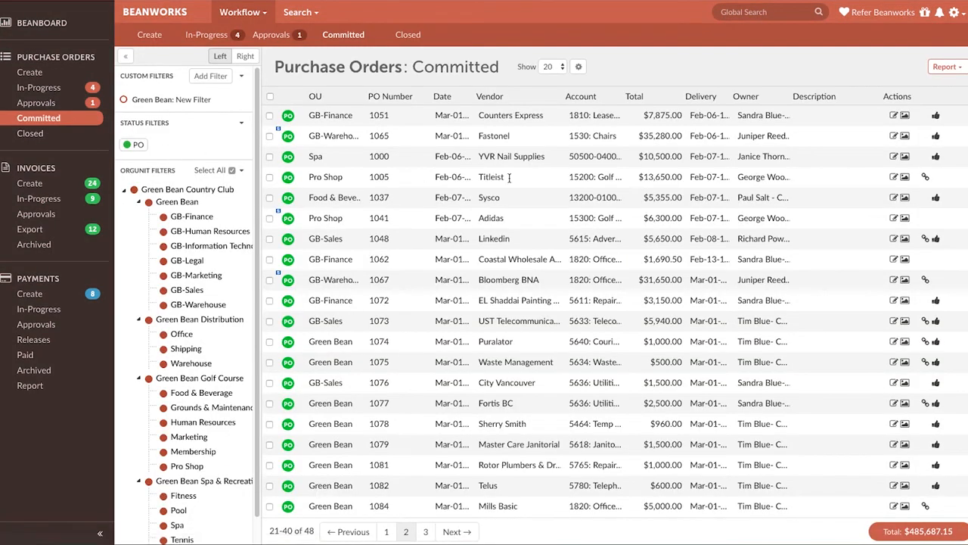
left_click(894, 179)
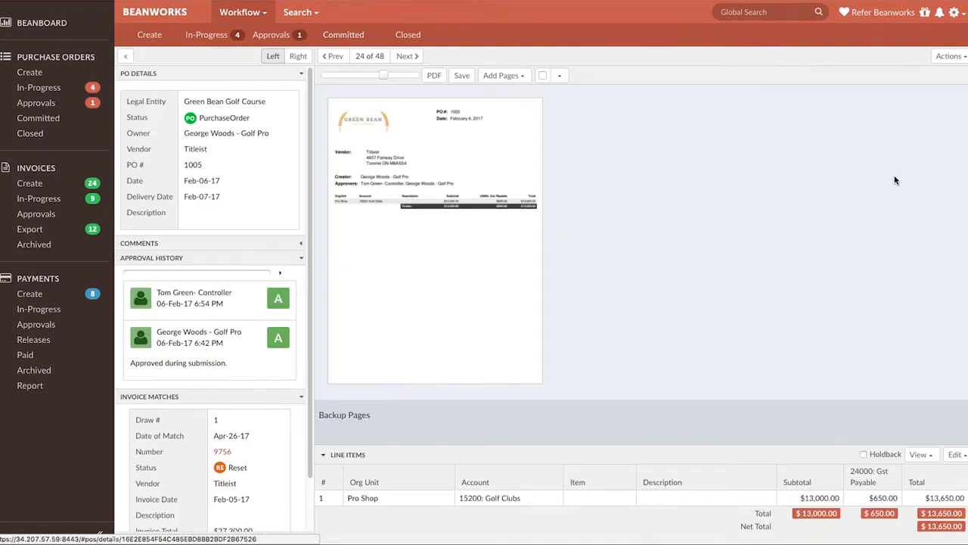
left_click(955, 57)
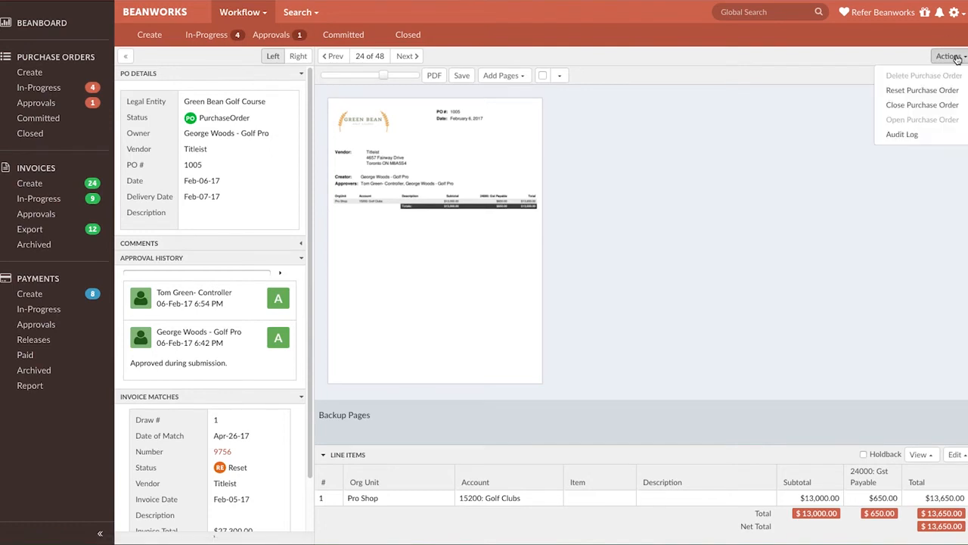
left_click(942, 107)
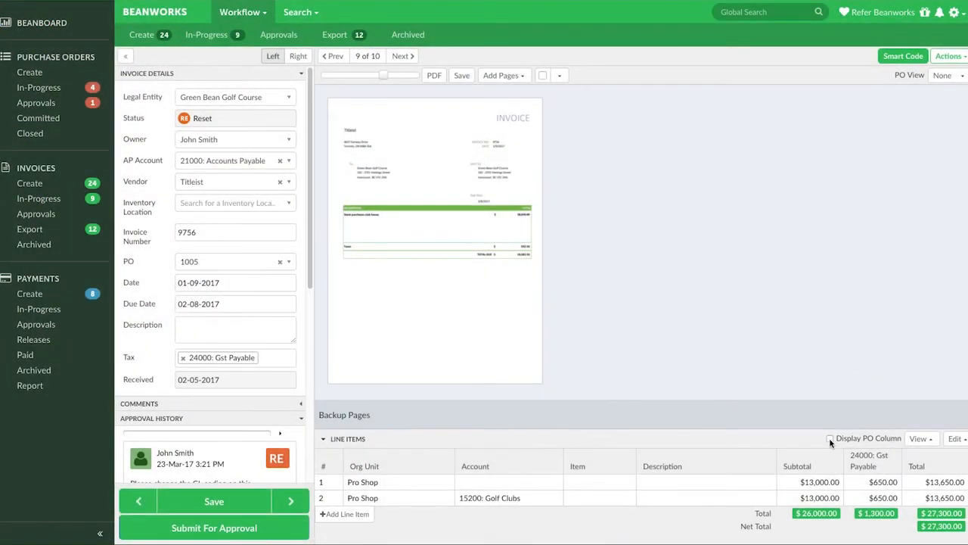
Step: Display the PO column and match line 1 to the first purchase order offered, replacing the line with PO totals
left_click(829, 439)
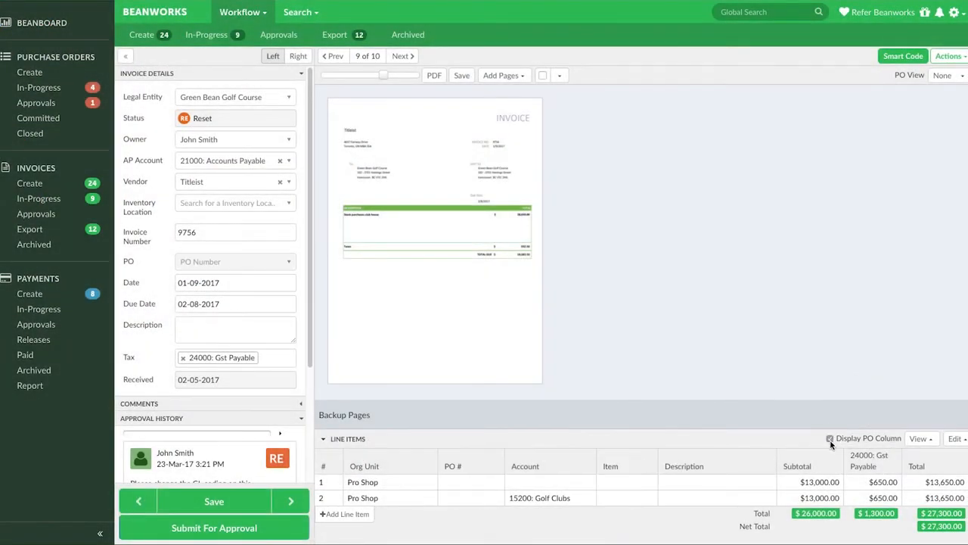
left_click(492, 483)
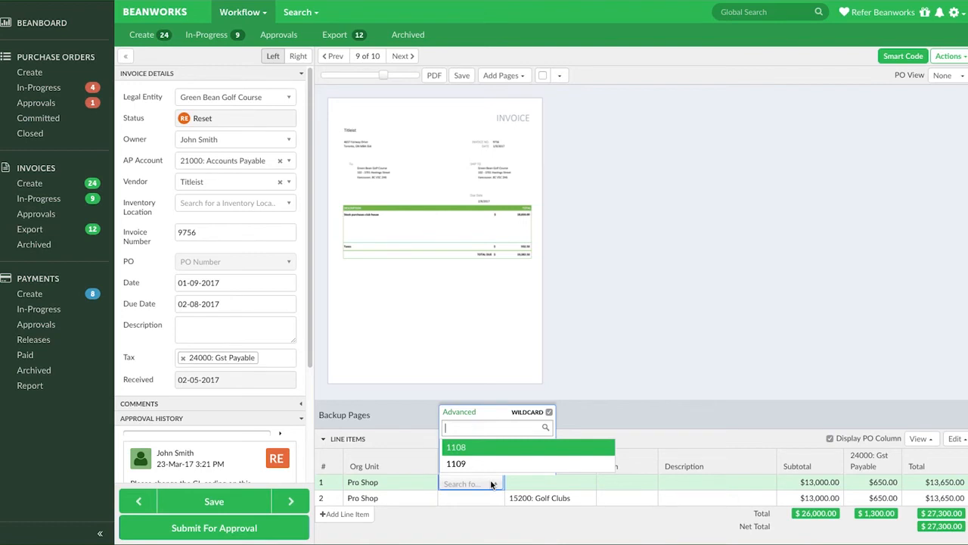
left_click(483, 447)
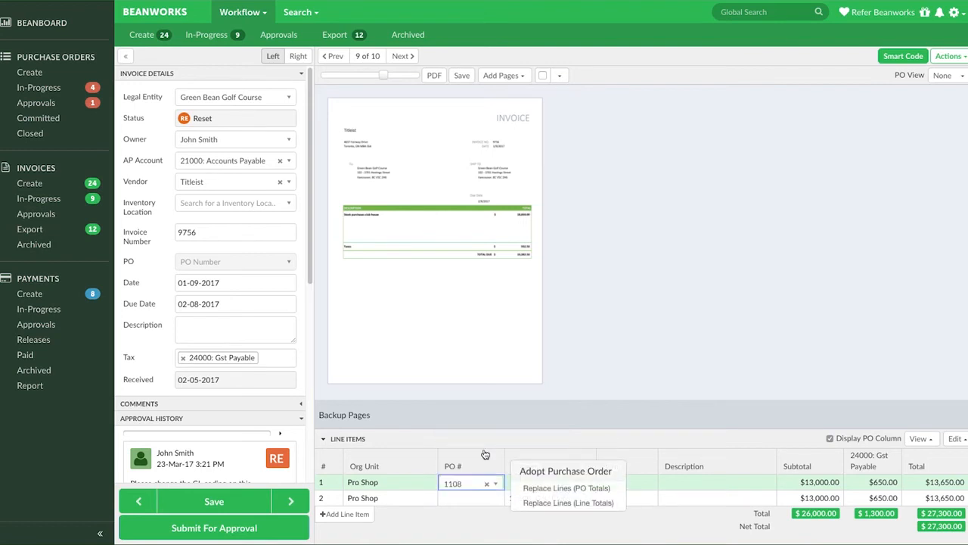
left_click(552, 489)
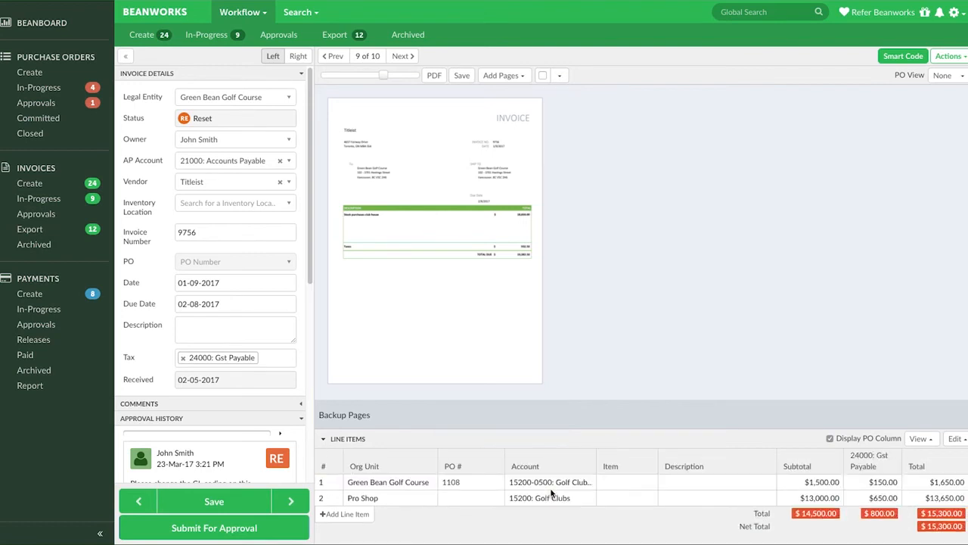
Step: Match line 2 to the second purchase order offered, adopting its coding with line totals
left_click(491, 503)
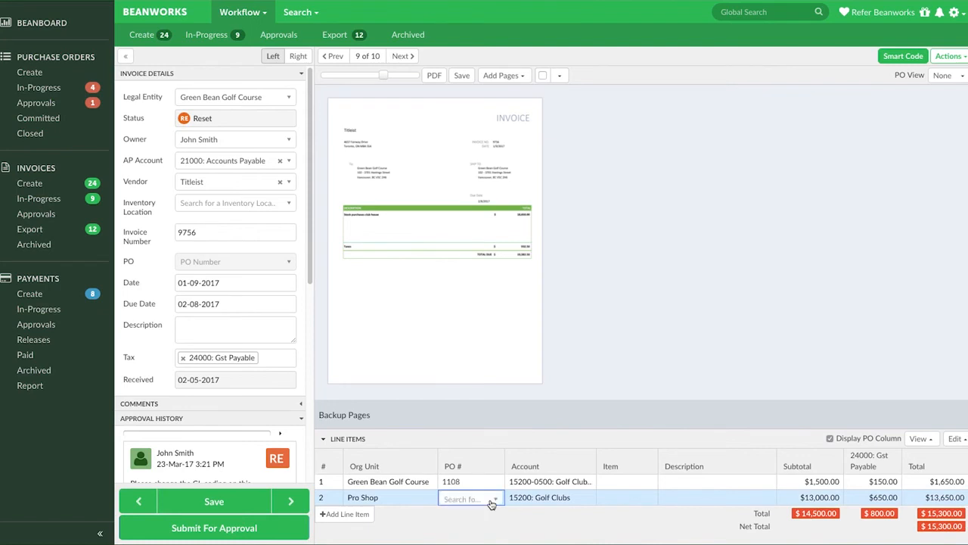
left_click(491, 503)
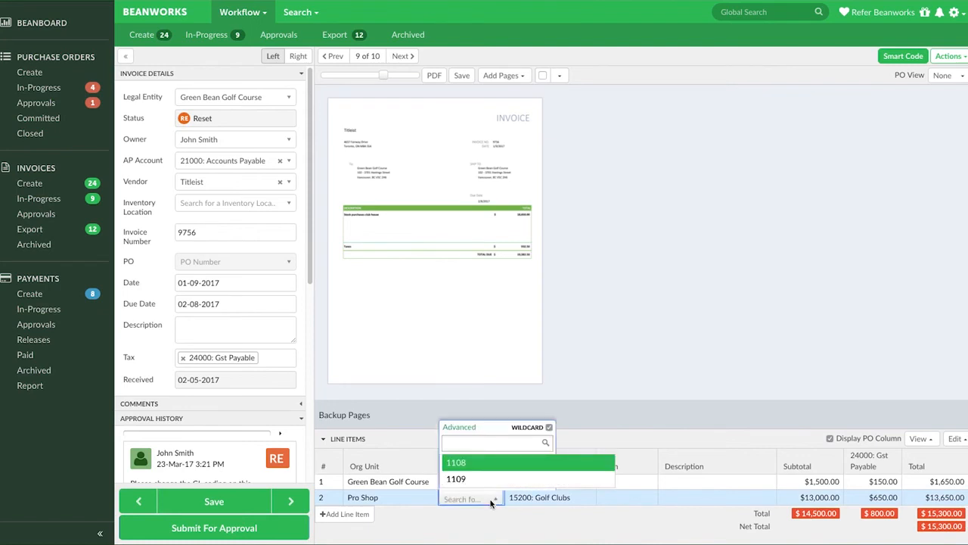
left_click(468, 479)
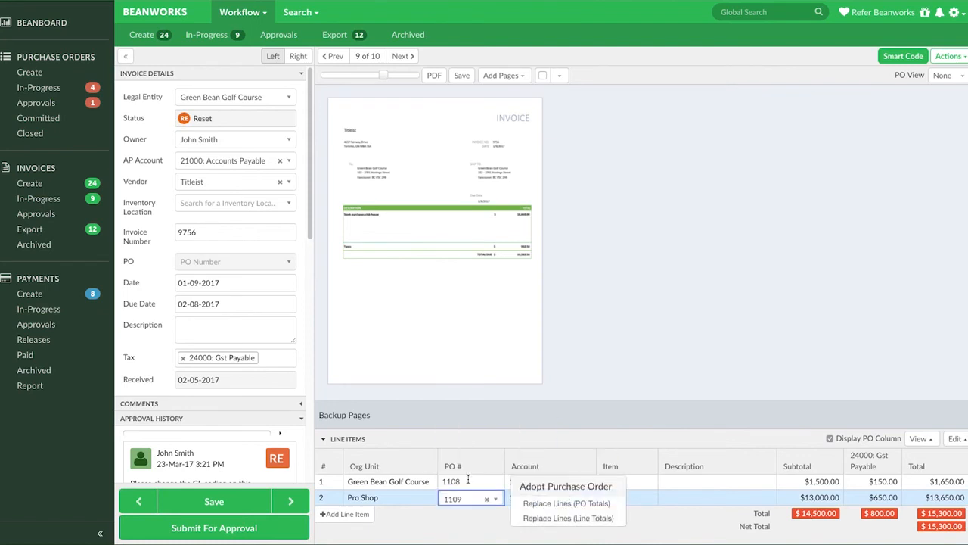
left_click(563, 518)
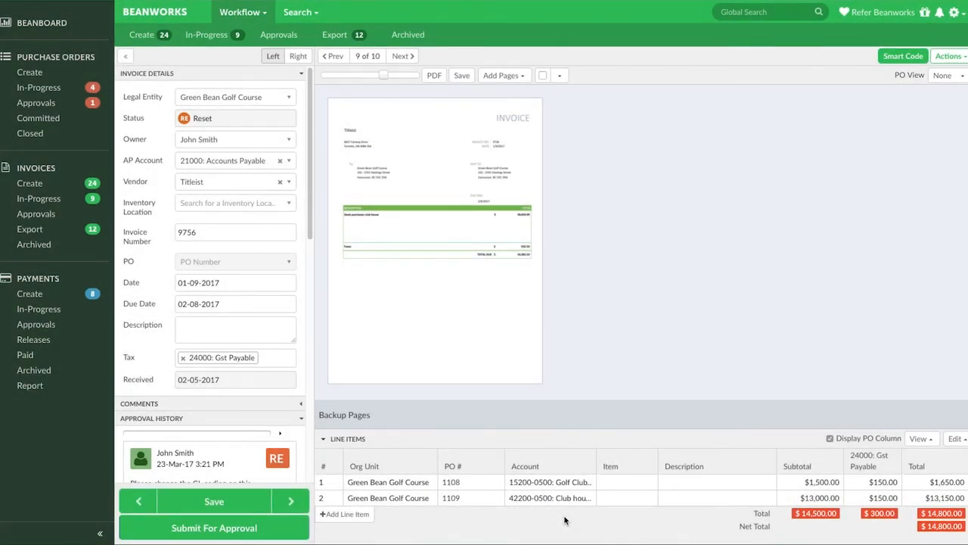
Step: Set the PO view to Split so the purchase order appears beside the invoice
left_click(962, 75)
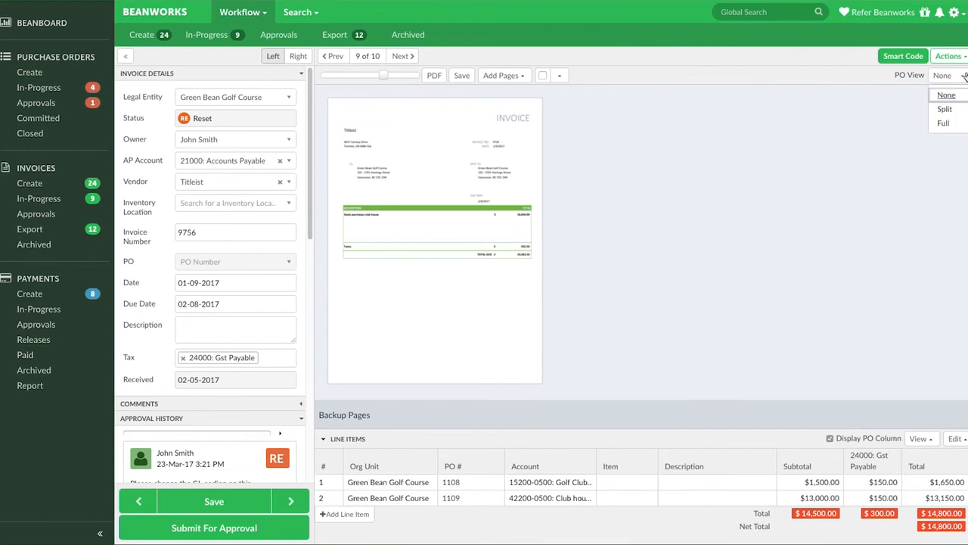
left_click(947, 110)
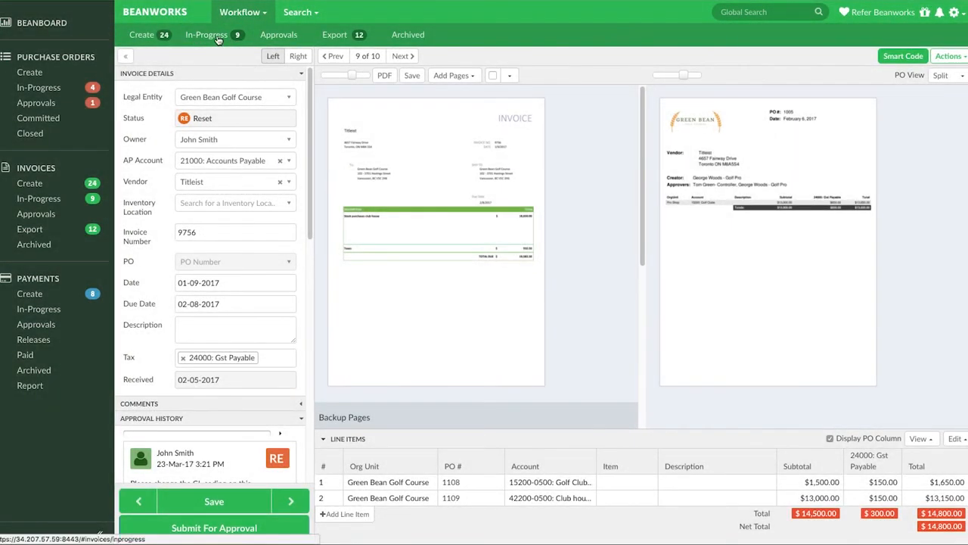
Step: View the purchase order matches of the $14,800.00 Titleist invoice from the in-progress invoices
left_click(206, 34)
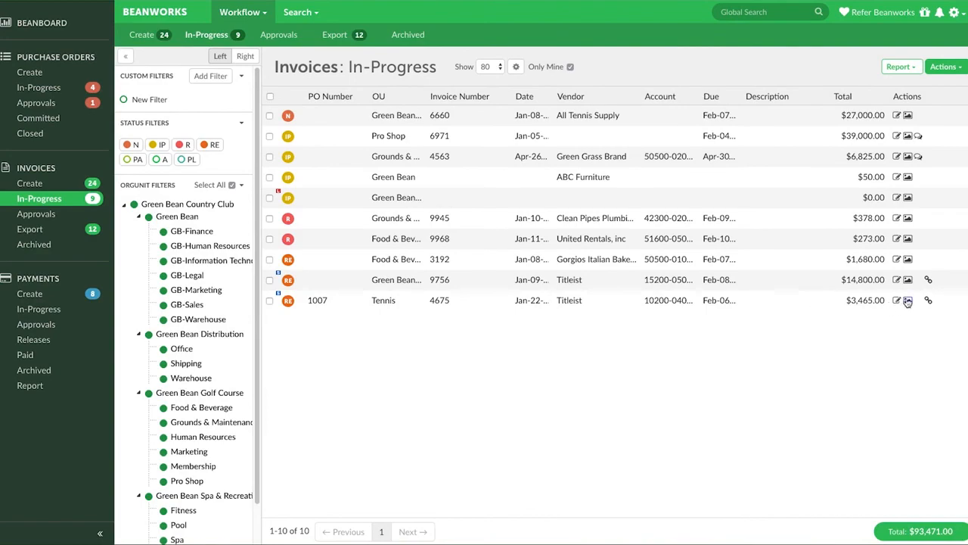
left_click(929, 280)
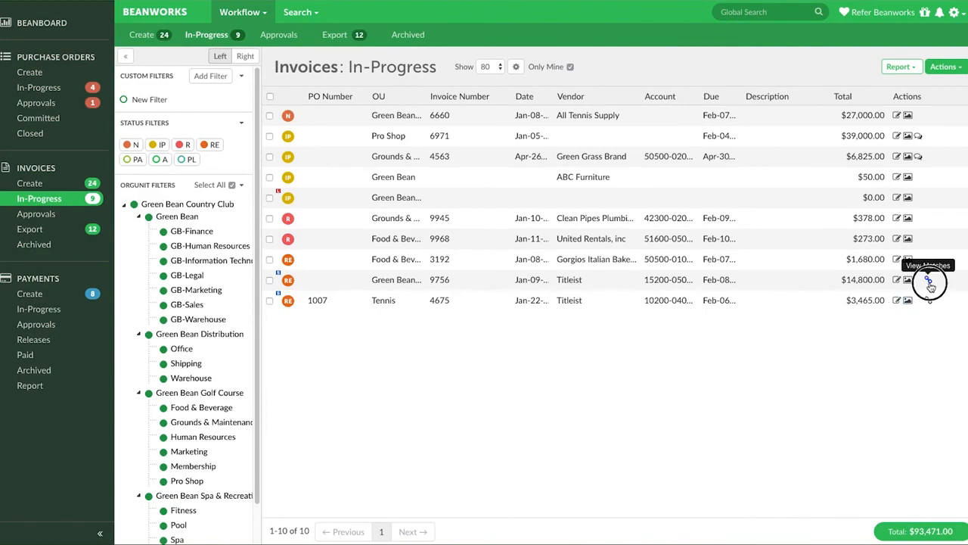